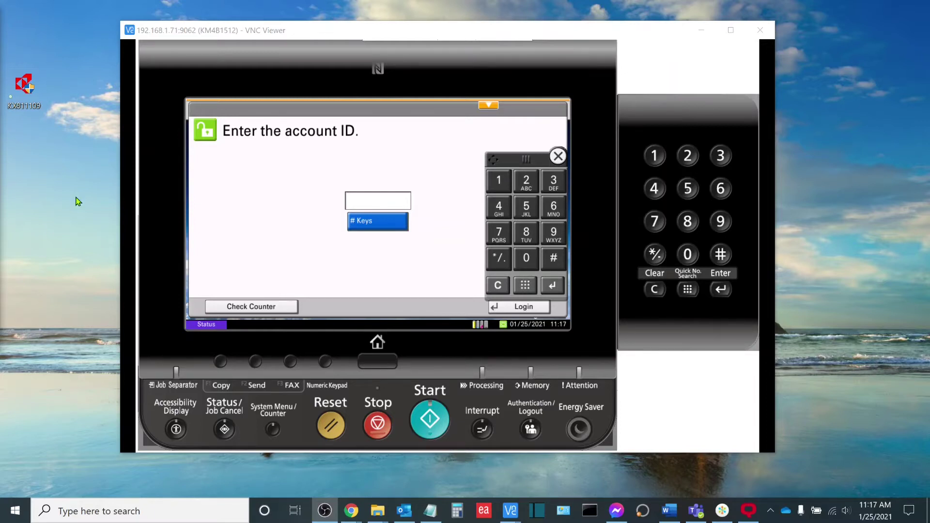
Step: Log in with the administrator account ID and open User Login/Job Accounting from System Menu page 2/2
double_click(555, 185)
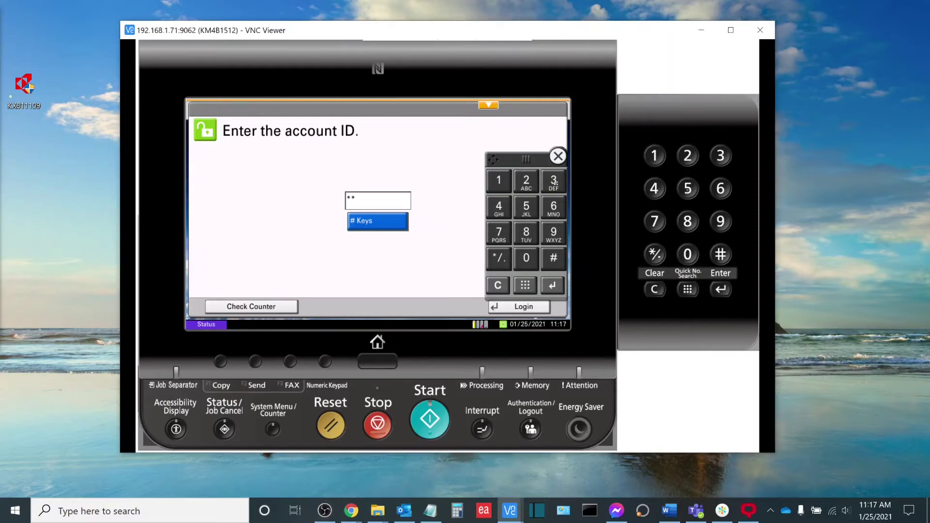
left_click(519, 307)
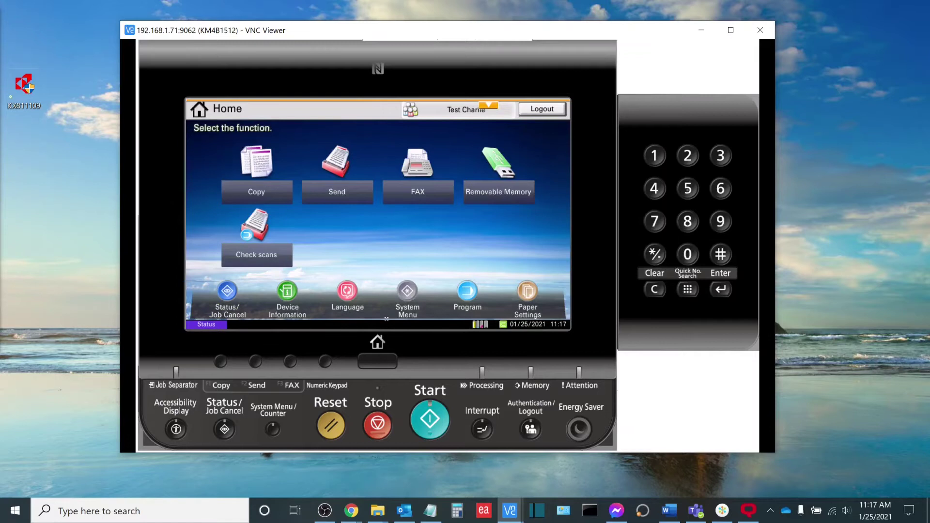
left_click(412, 289)
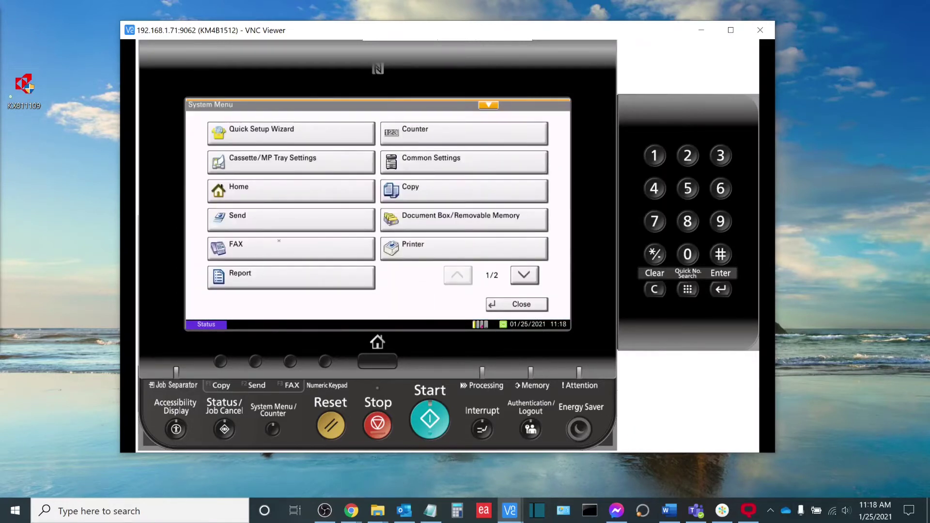
left_click(526, 277)
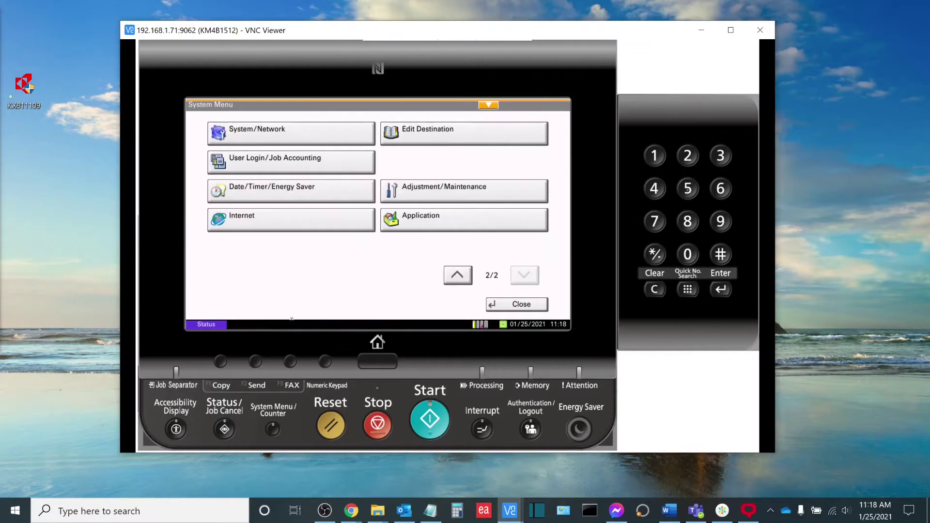
left_click(318, 160)
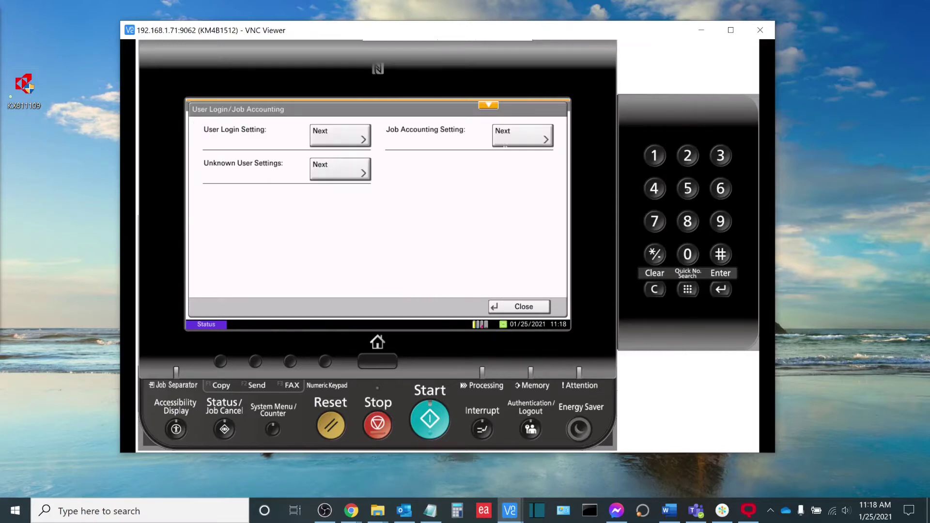
Step: Print the accounting report from Job Accounting (Local), confirm Yes, then switch to the report
left_click(508, 139)
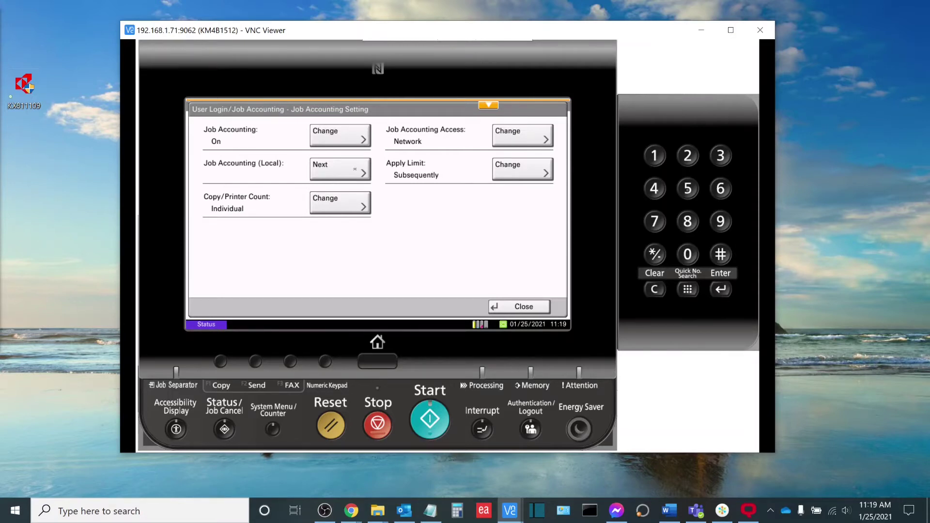
left_click(355, 169)
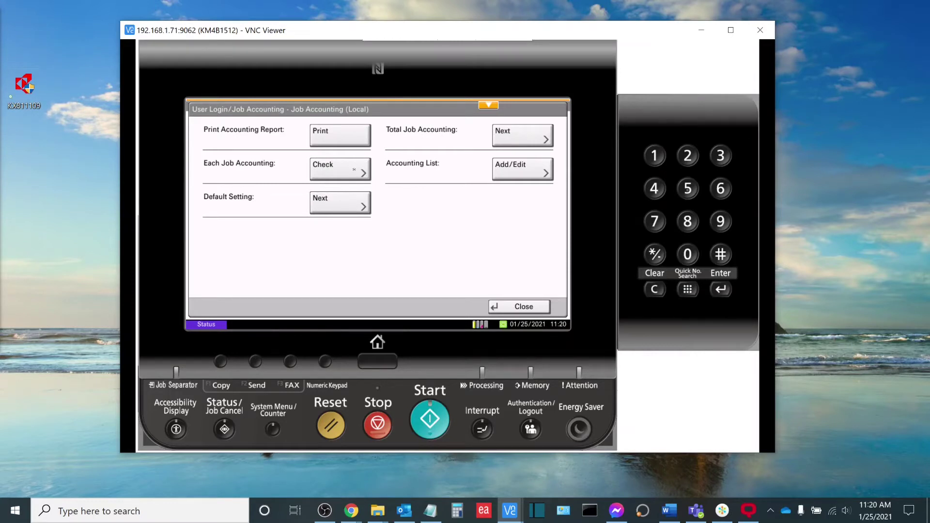
left_click(346, 131)
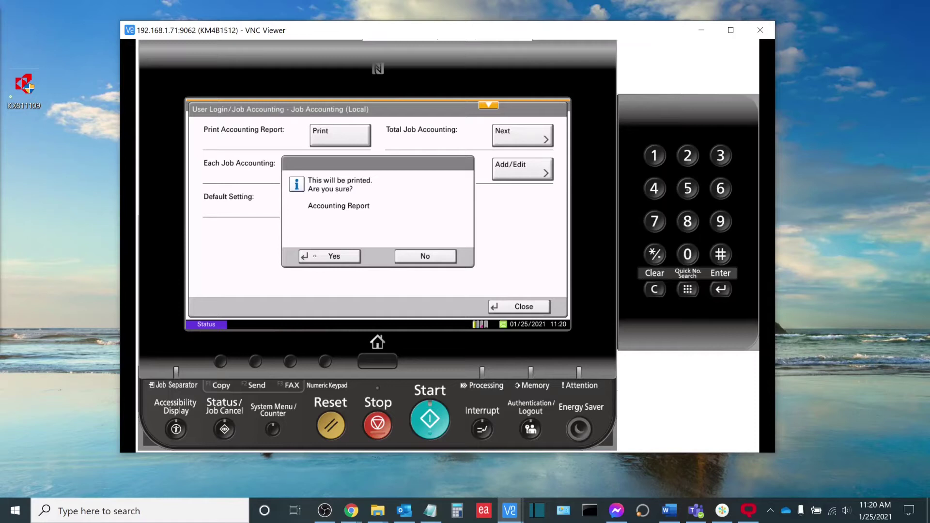
left_click(315, 256)
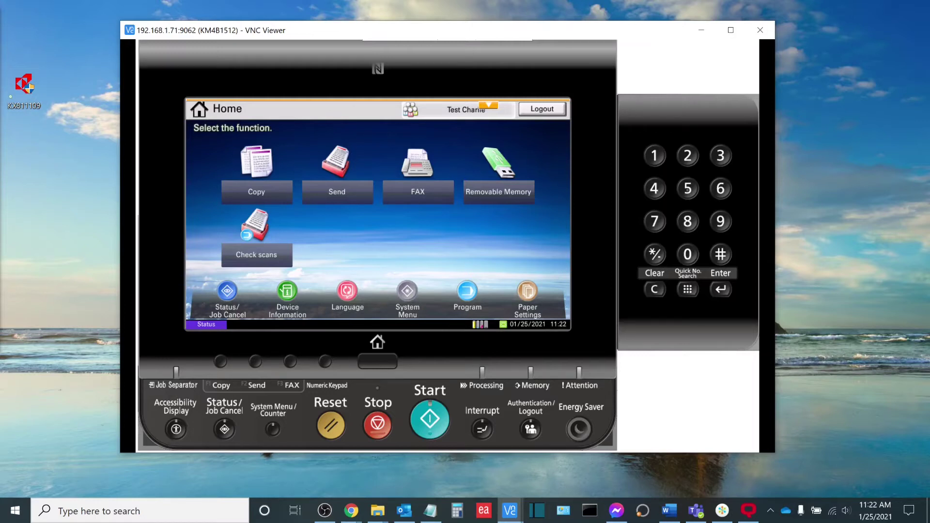
left_click(404, 510)
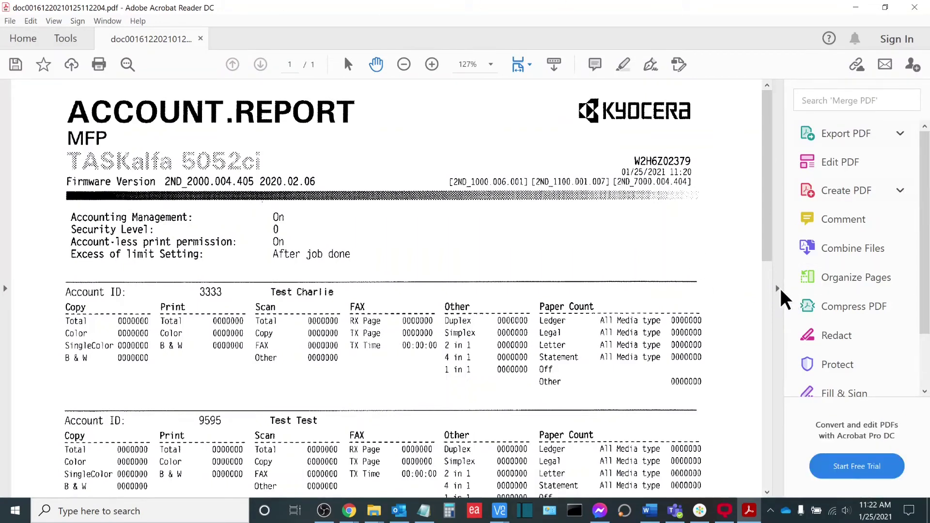
Step: Collapse the Tools pane to zoom ACCOUNT.REPORT to 146% and scroll through to All Accounts
left_click(775, 288)
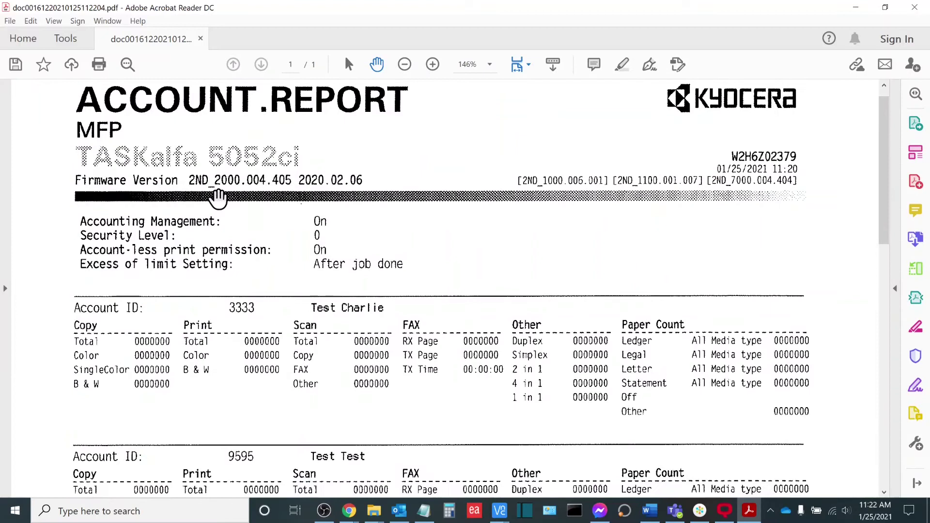
scroll(218, 197, "down", 4)
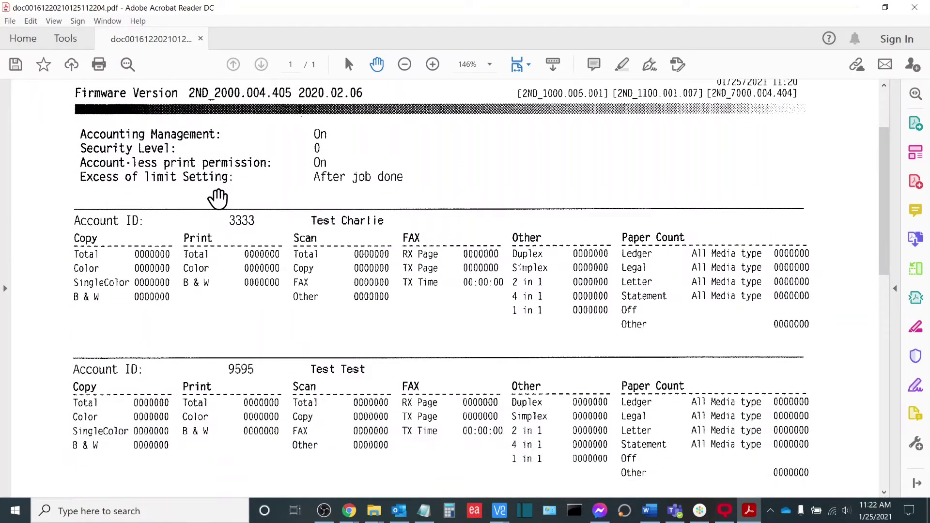
scroll(218, 197, "down", 2)
scroll(270, 197, "down", 1)
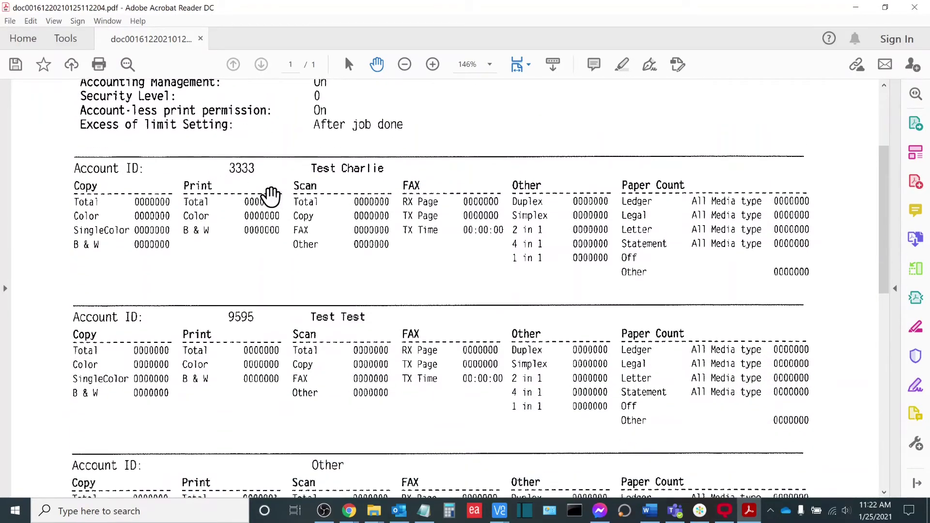
scroll(270, 196, "down", 6)
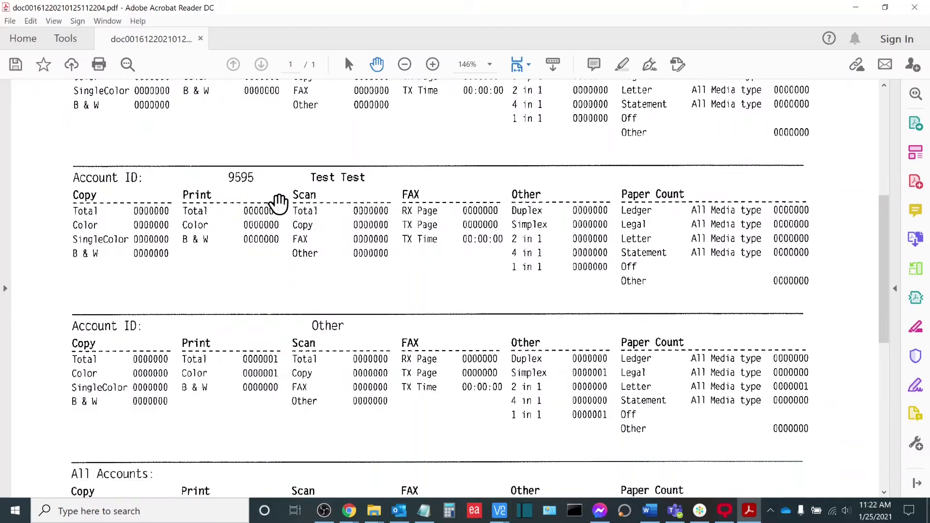
scroll(279, 203, "down", 2)
scroll(277, 202, "up", 6)
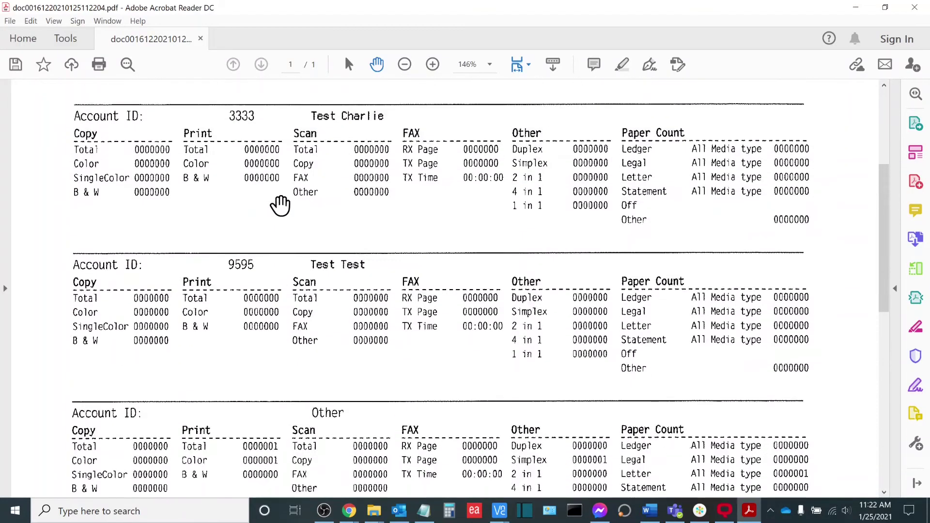
scroll(280, 206, "up", 2)
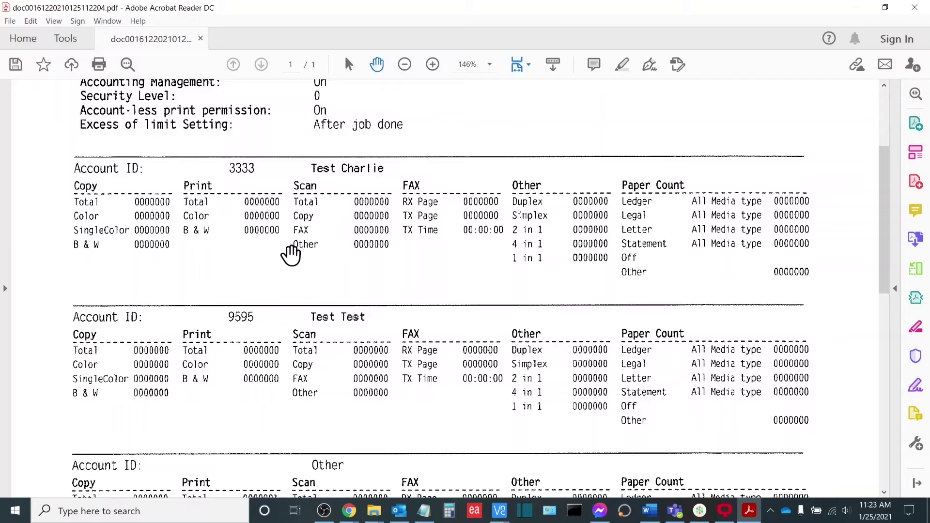
scroll(291, 260, "down", 3)
scroll(290, 262, "down", 2)
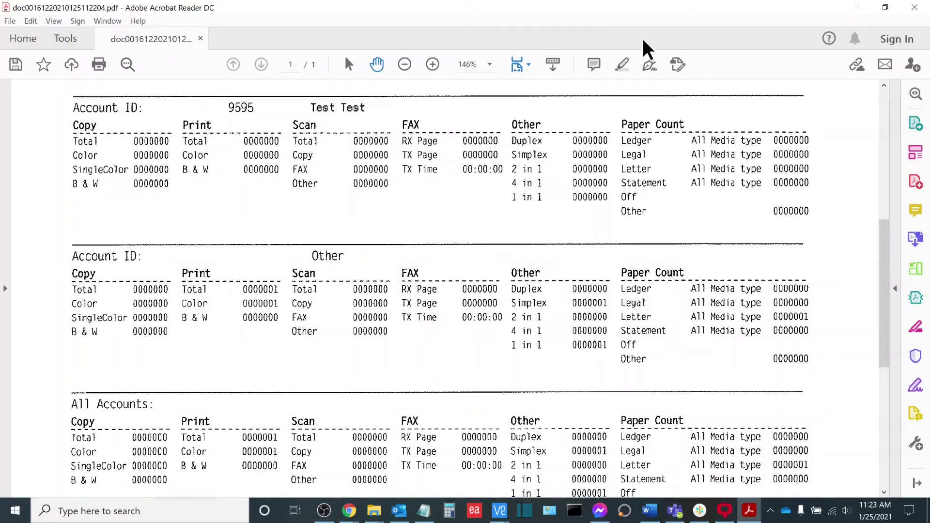
Step: Close the ACCOUNT.REPORT PDF in Acrobat Reader
left_click(915, 11)
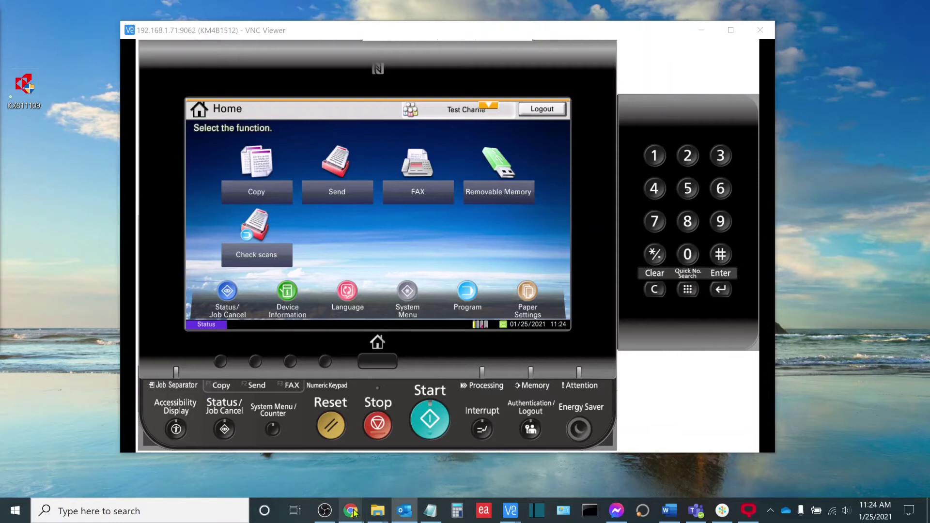
Step: In Chrome's Command Center RX, go Home and open Management Settings > Job Accounting
mouse_move(352, 510)
left_click(417, 461)
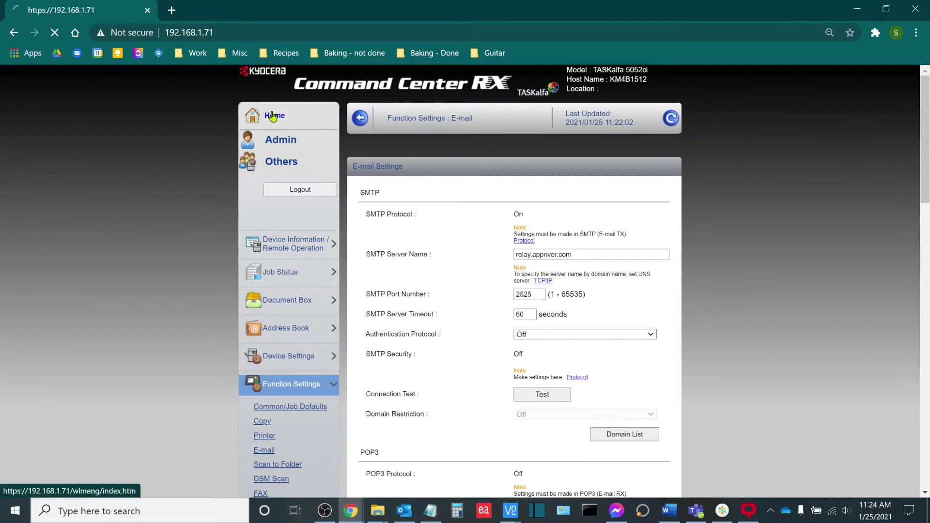
left_click(275, 116)
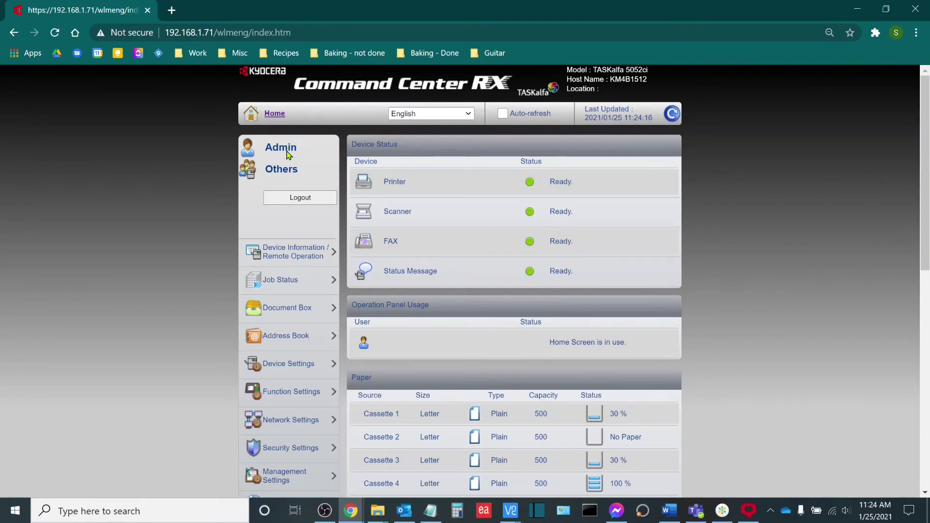
scroll(264, 339, "down", 2)
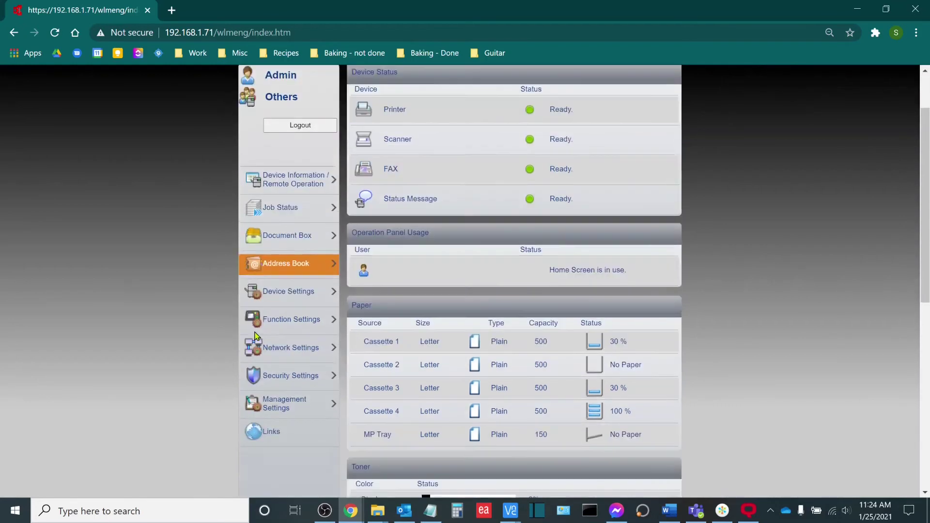
scroll(378, 151, "up", 1)
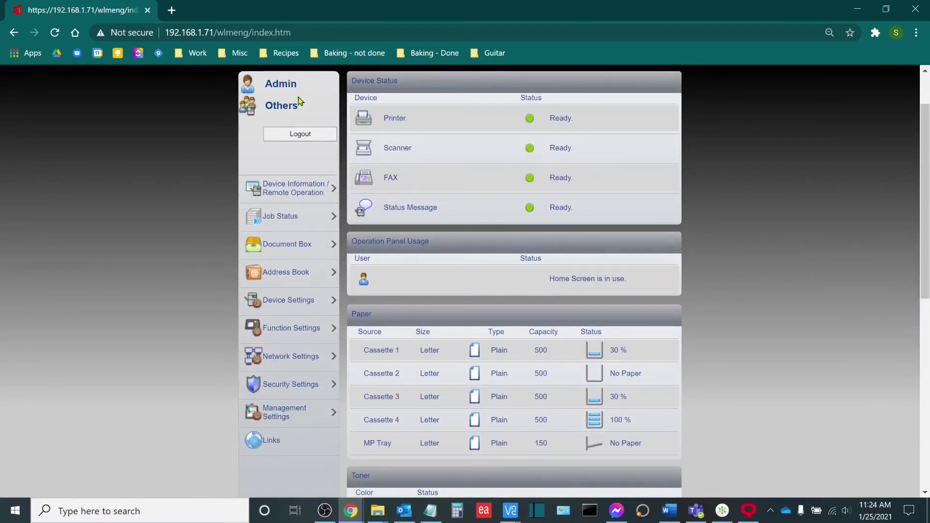
left_click(276, 420)
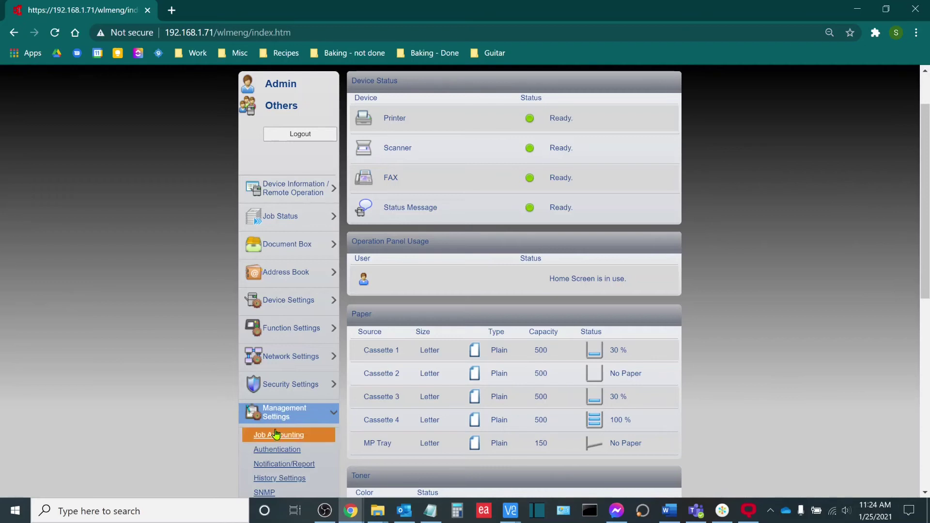
left_click(302, 439)
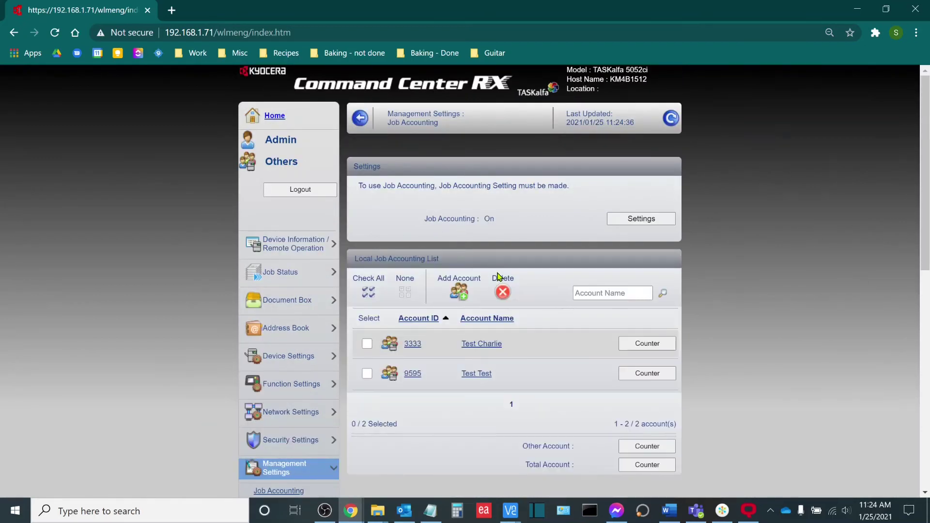
scroll(520, 274, "down", 1)
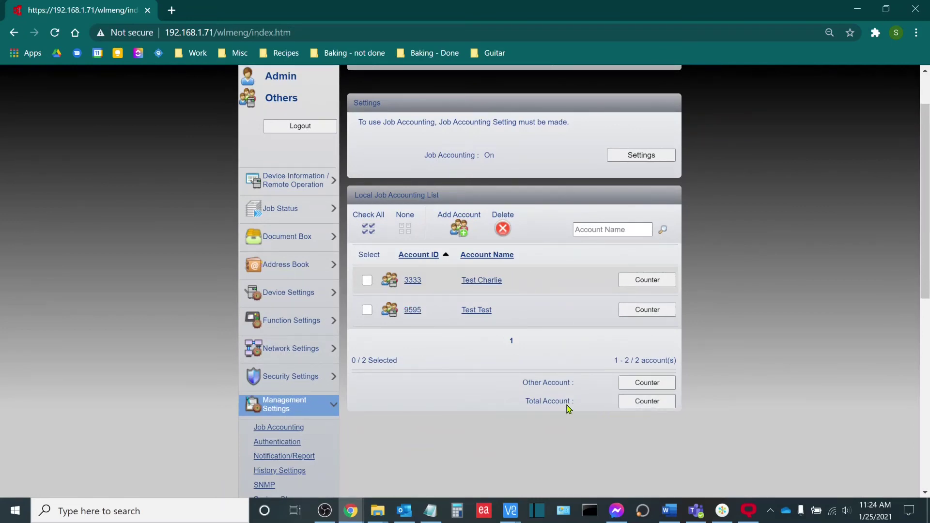
Step: Reset and confirm all Total Account counters, then go back to the Job Accounting list
left_click(648, 401)
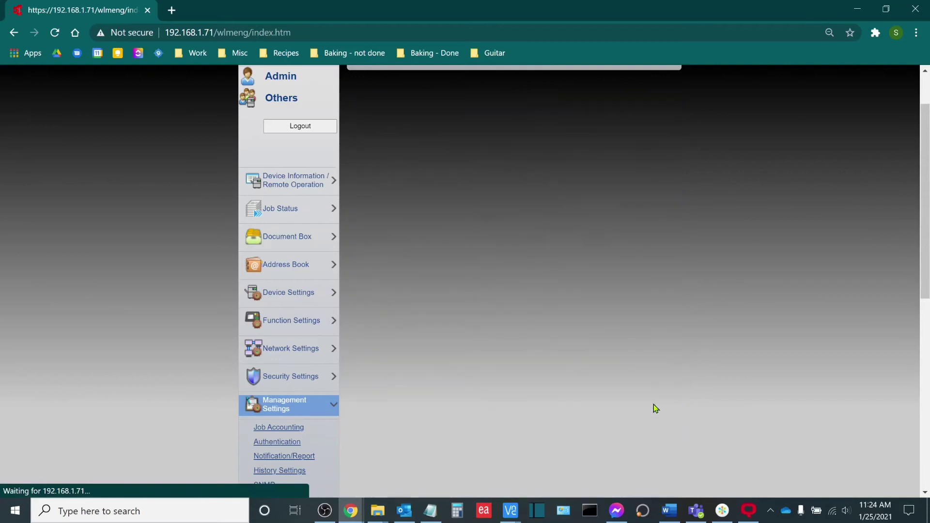
scroll(528, 319, "down", 5)
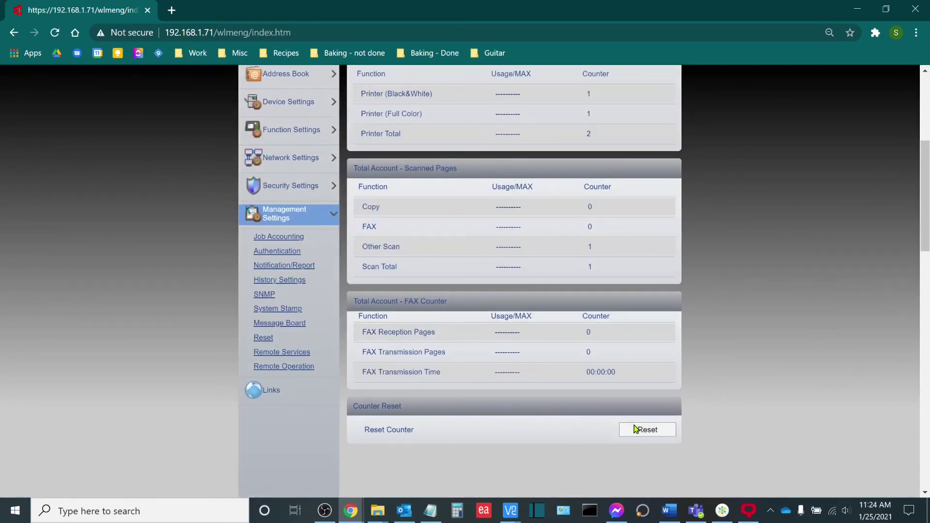
left_click(642, 430)
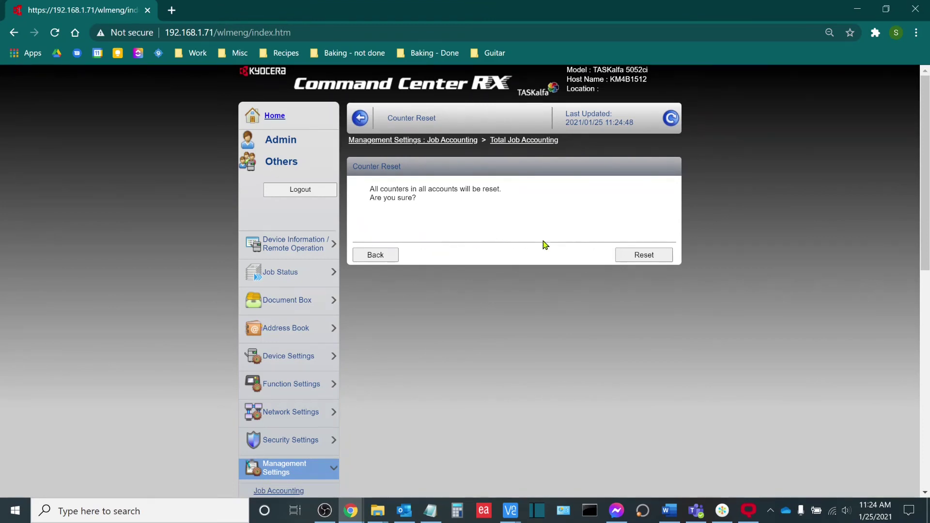
left_click(623, 255)
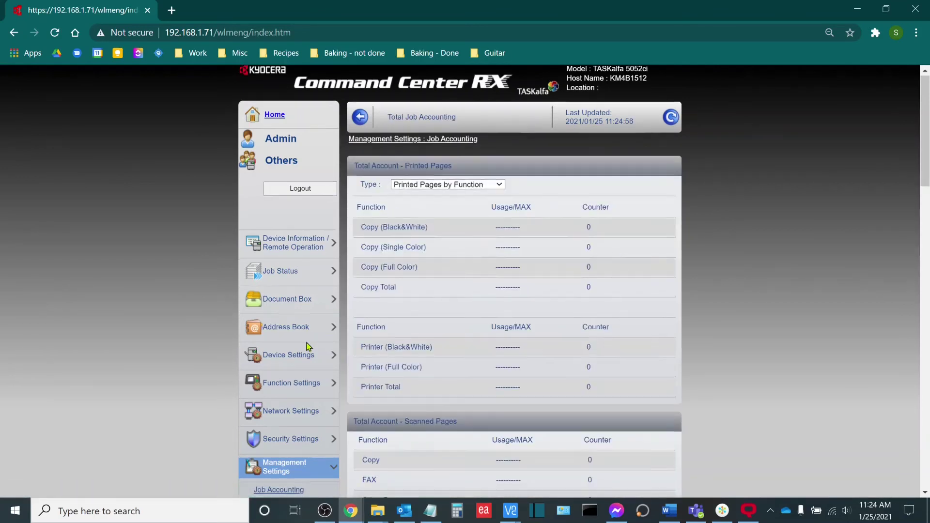
scroll(291, 339, "down", 3)
left_click(281, 362)
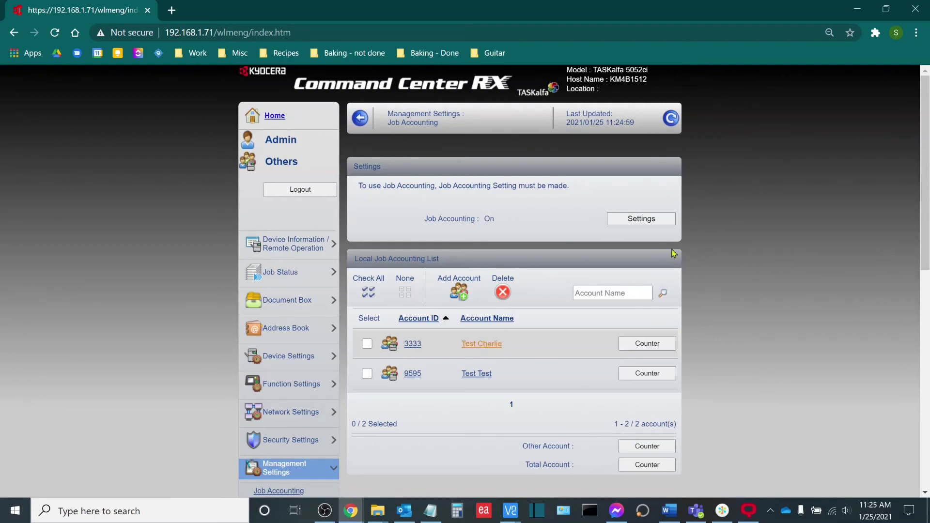
Step: Open the first local account's Counter page and confirm Reset of its counters
left_click(637, 345)
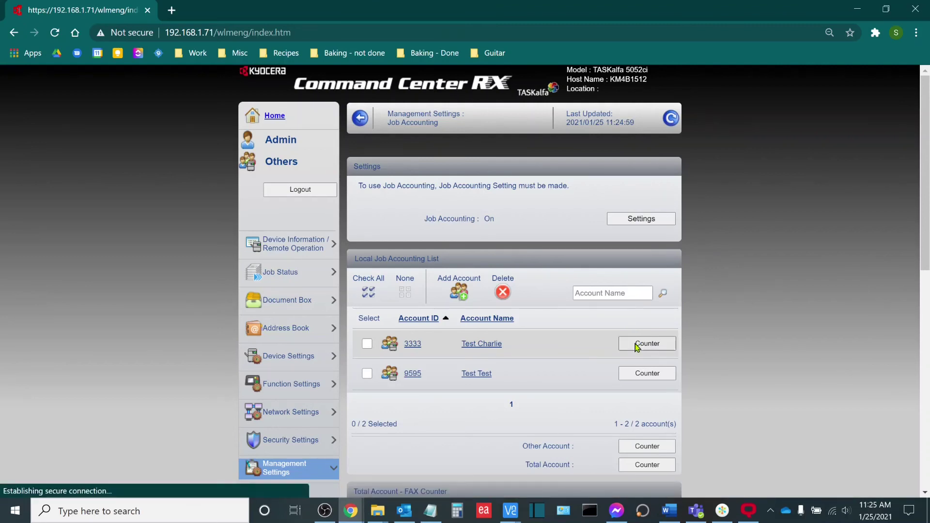
scroll(613, 327, "down", 7)
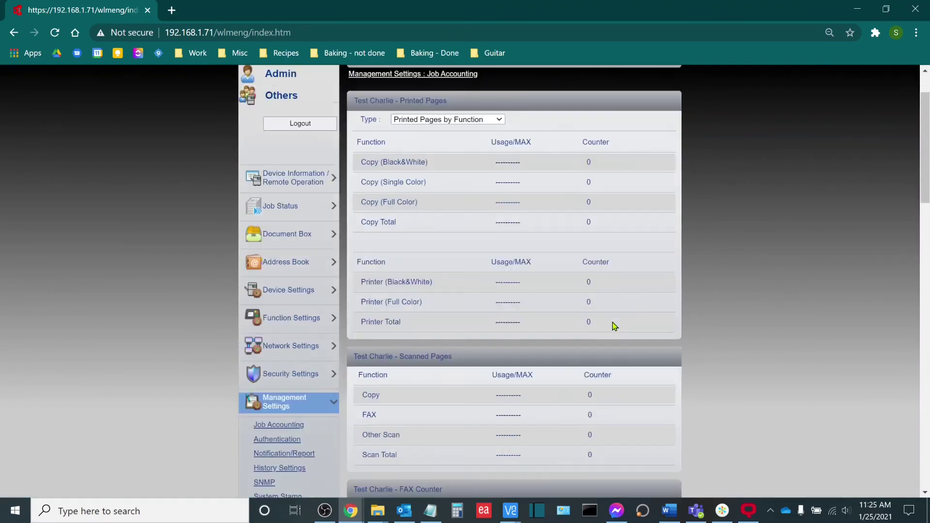
left_click_drag(336, 371, 441, 365)
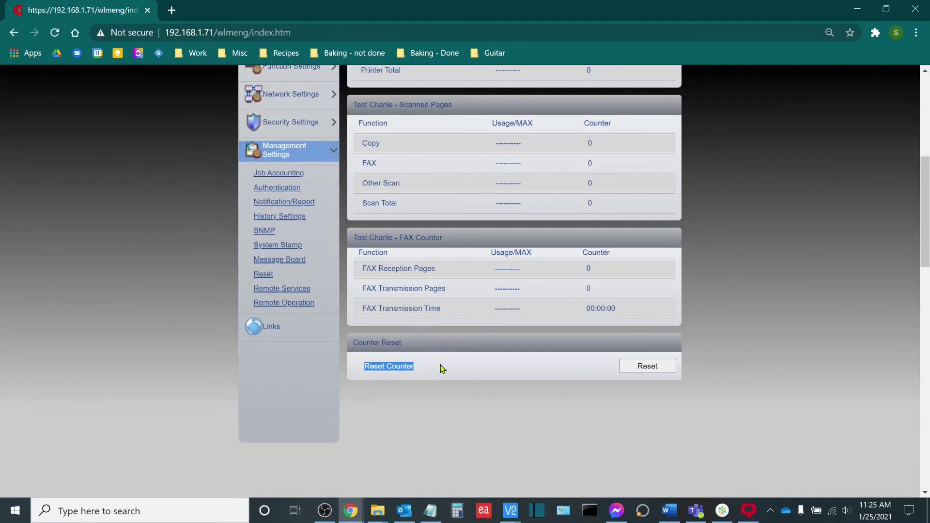
left_click(654, 367)
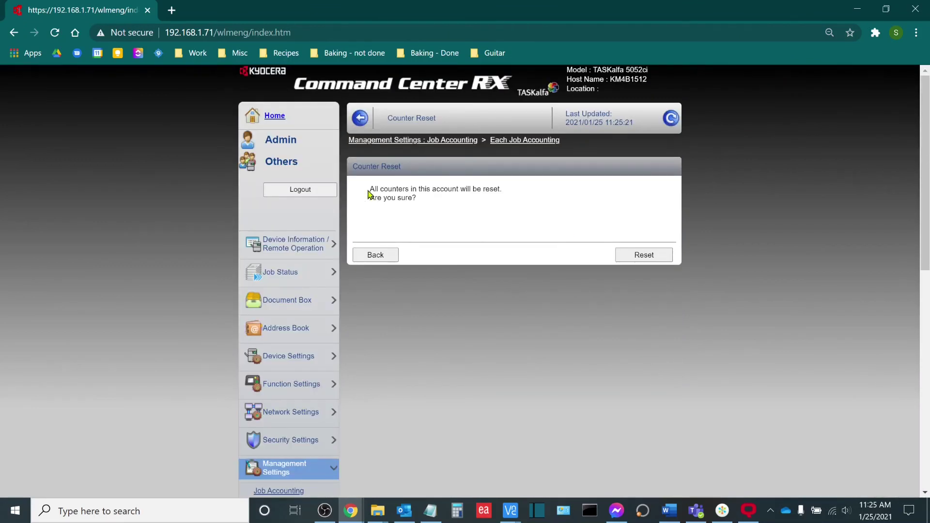
left_click(630, 254)
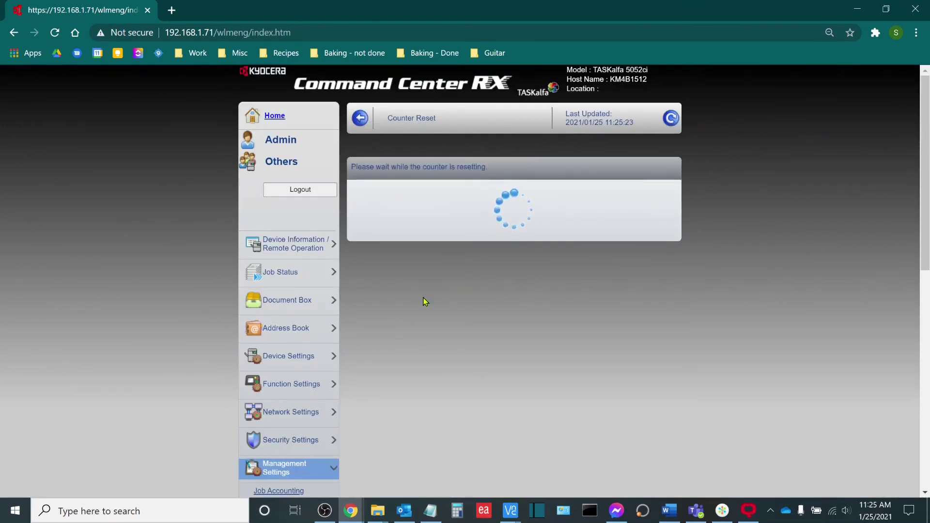